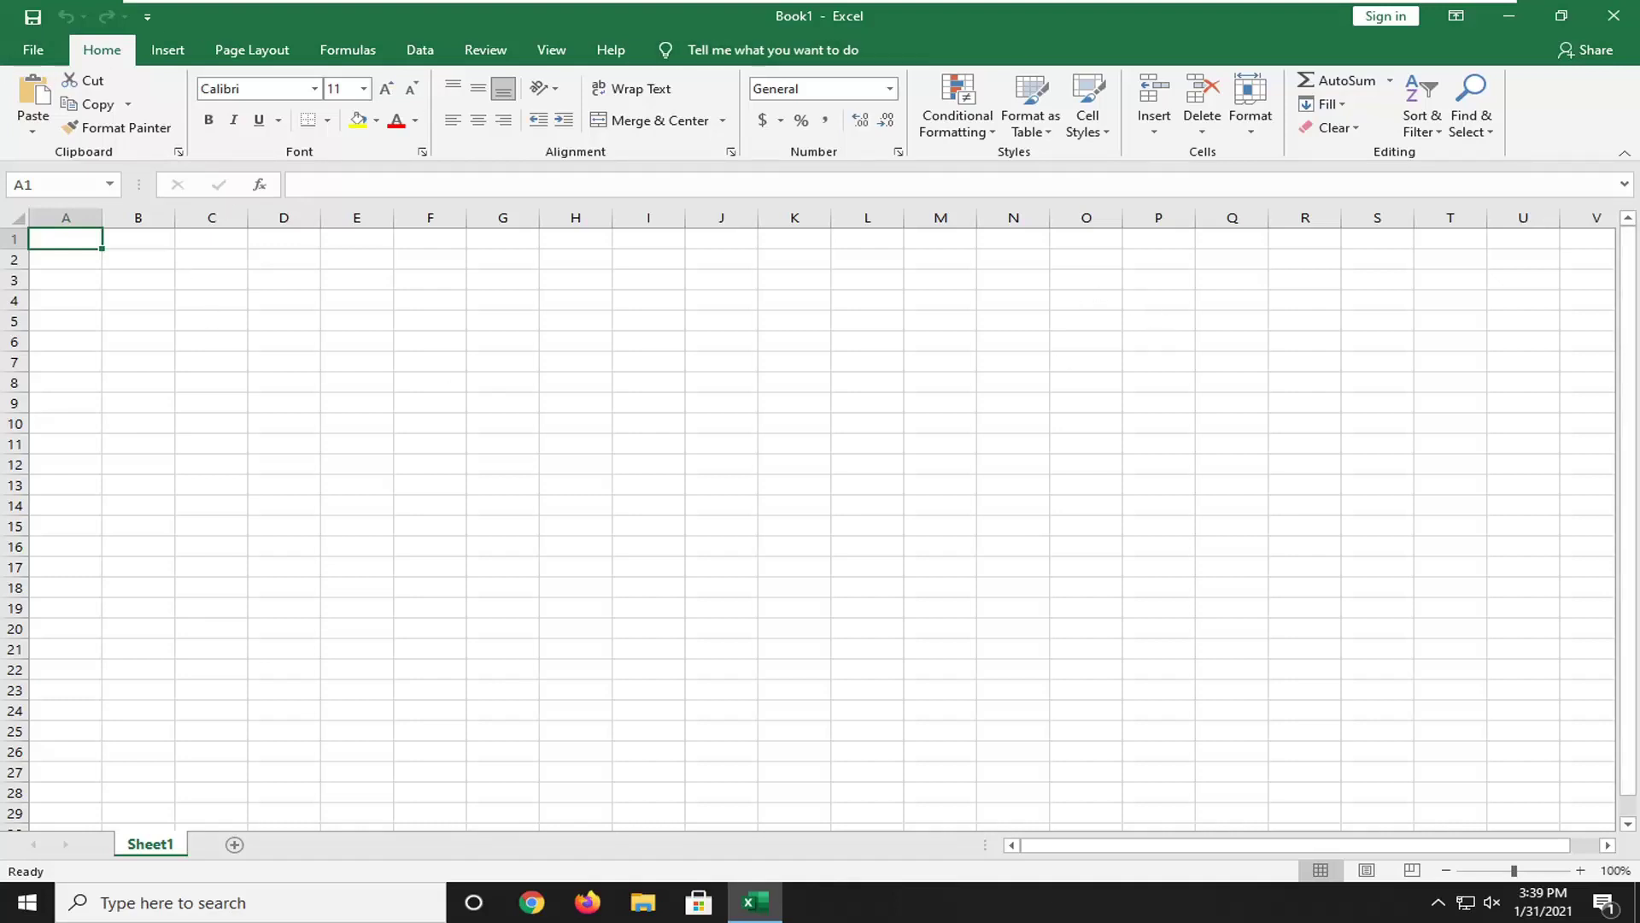
# In Trust Center Protected View settings, always open untrusted text-based and database files in Protected View.
pyautogui.click(33, 49)
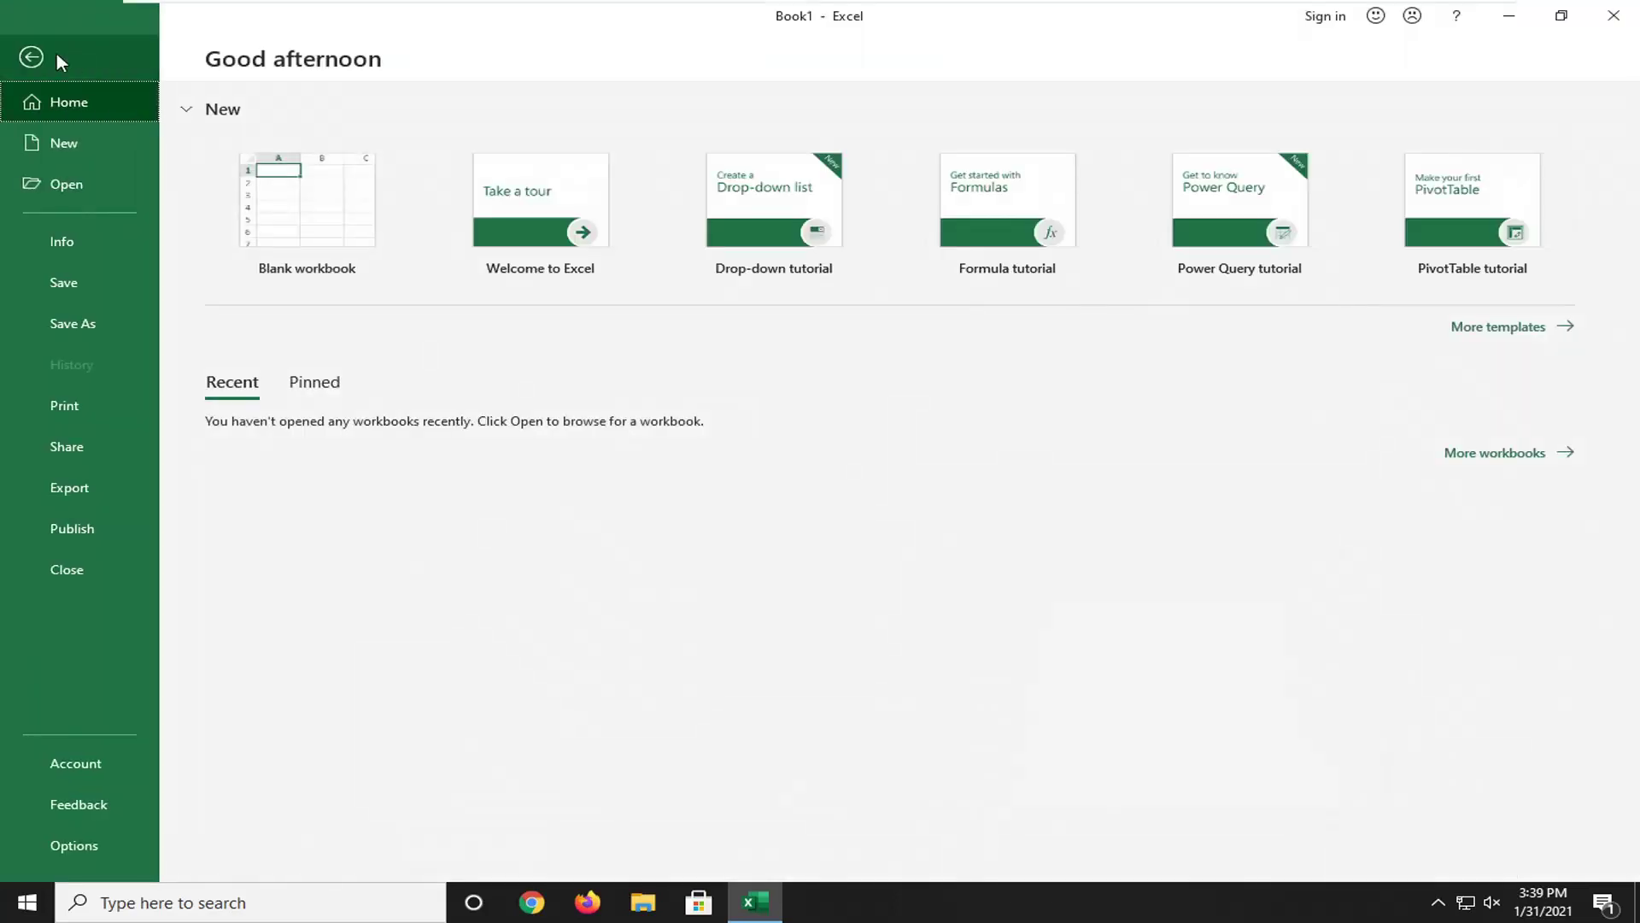
pyautogui.click(52, 846)
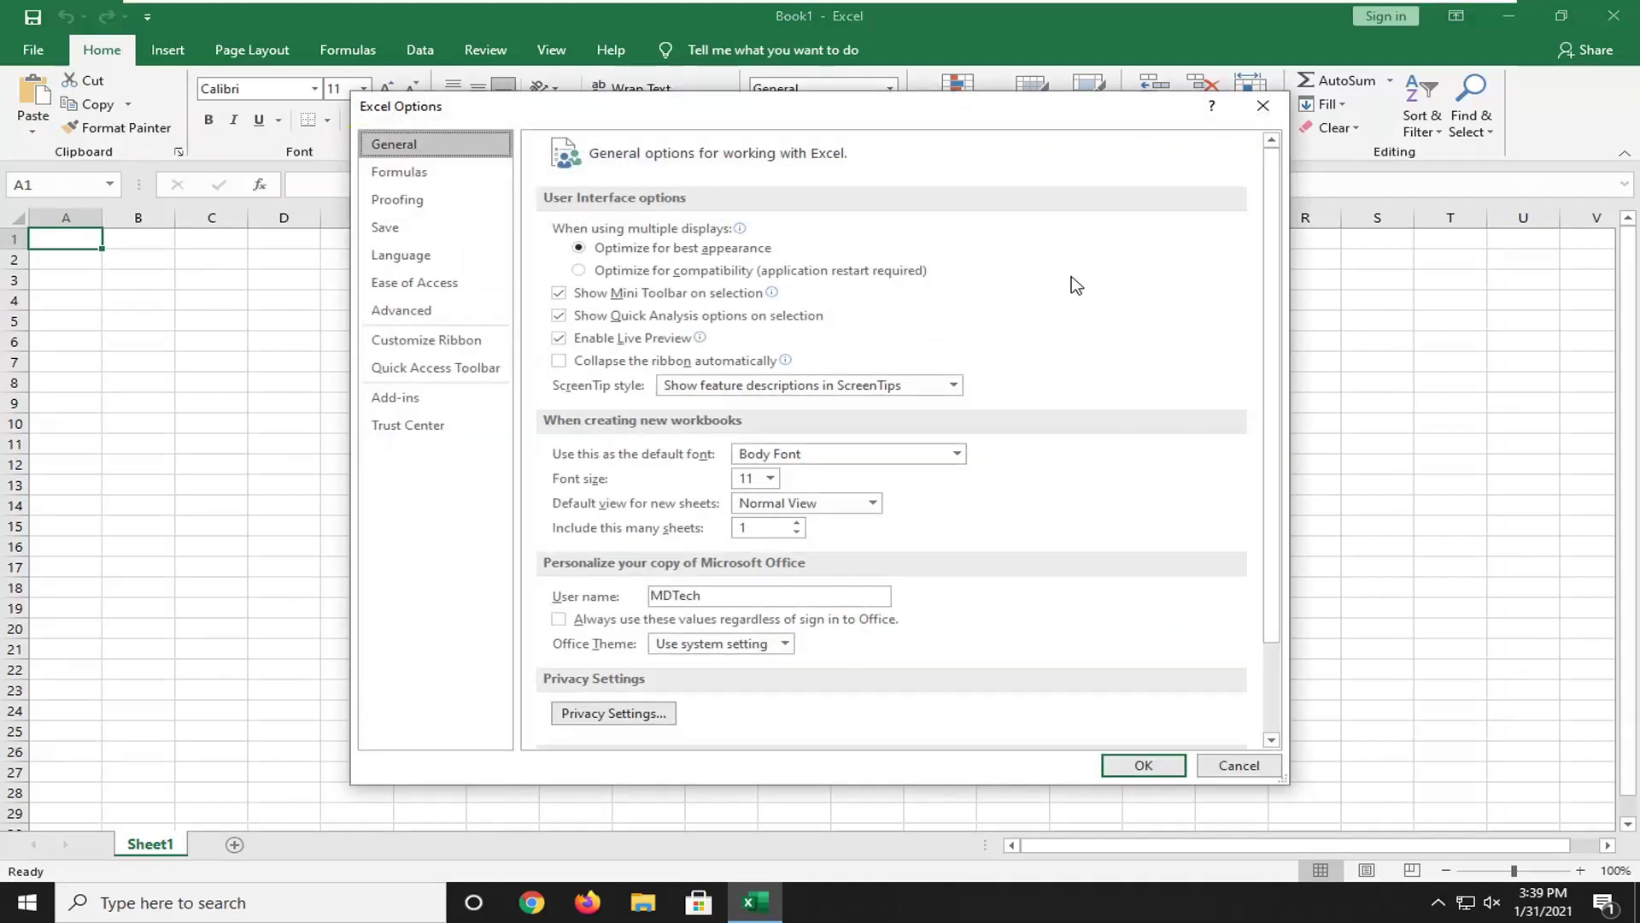
pyautogui.click(414, 434)
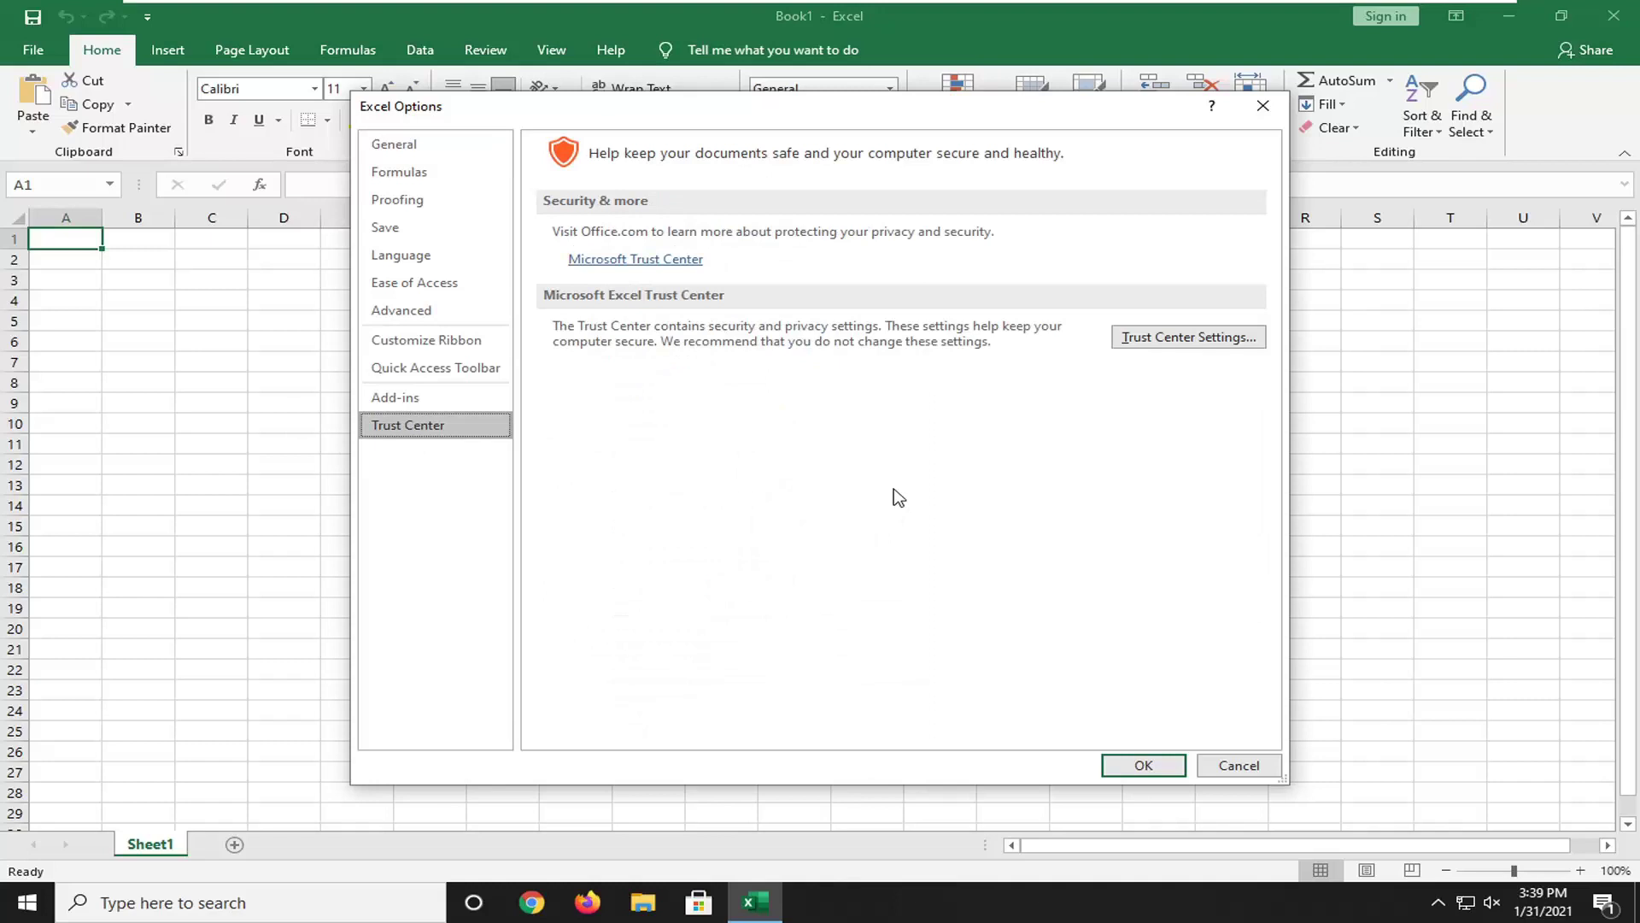
pyautogui.click(1209, 346)
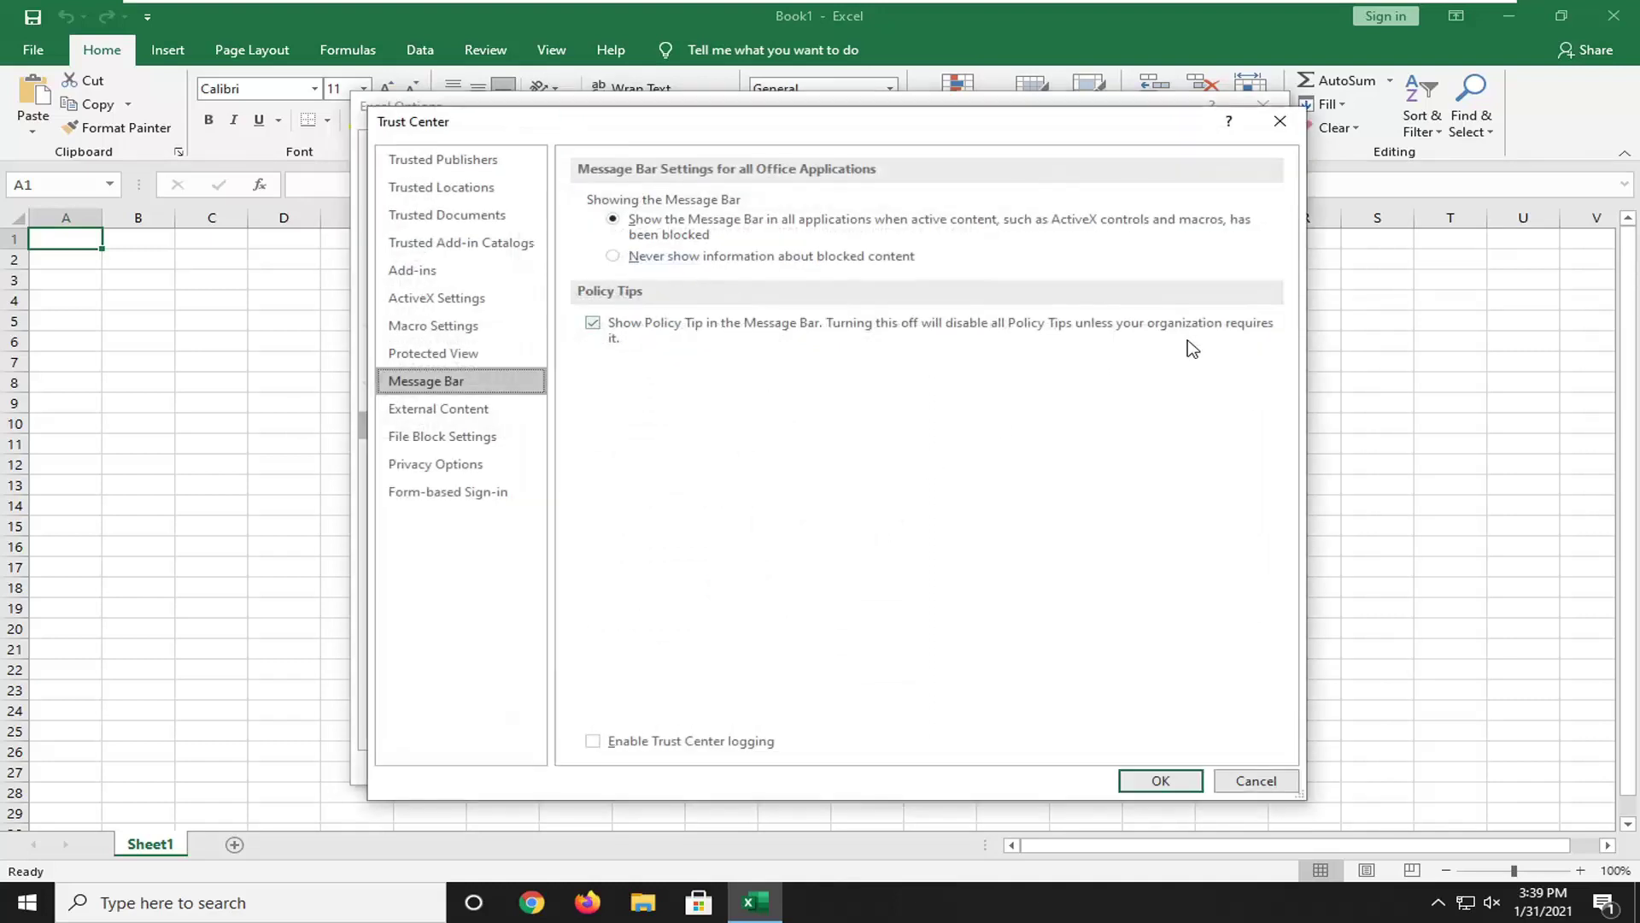
pyautogui.moveTo(746, 114)
pyautogui.mouseDown()
pyautogui.moveTo(751, 137)
pyautogui.moveTo(802, 133)
pyautogui.mouseUp()
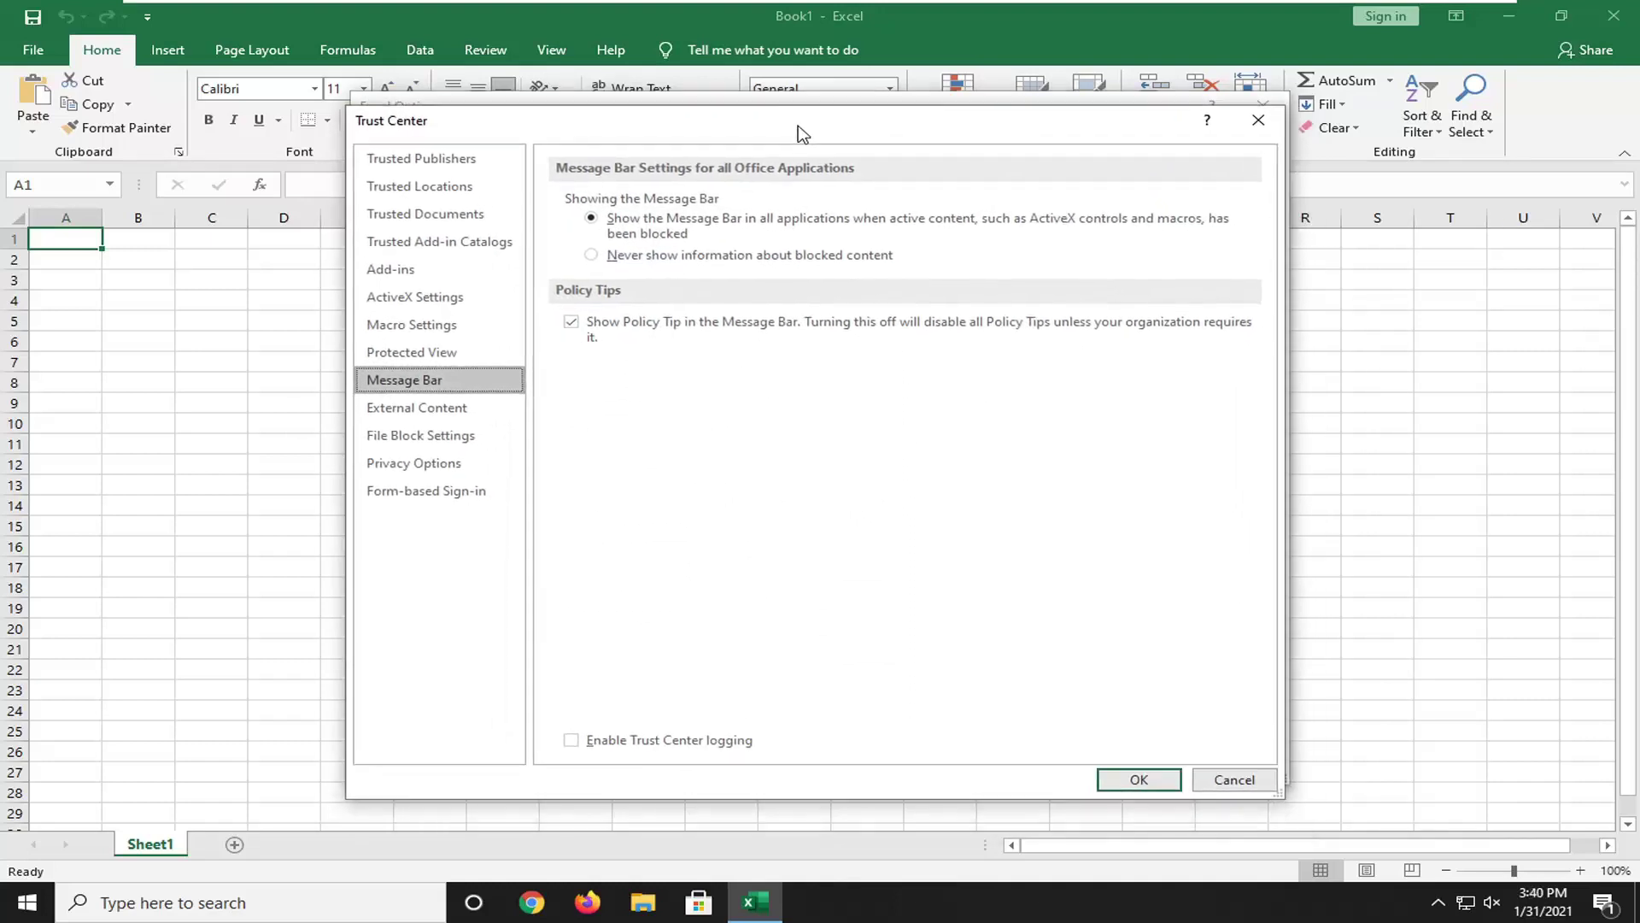
pyautogui.click(398, 353)
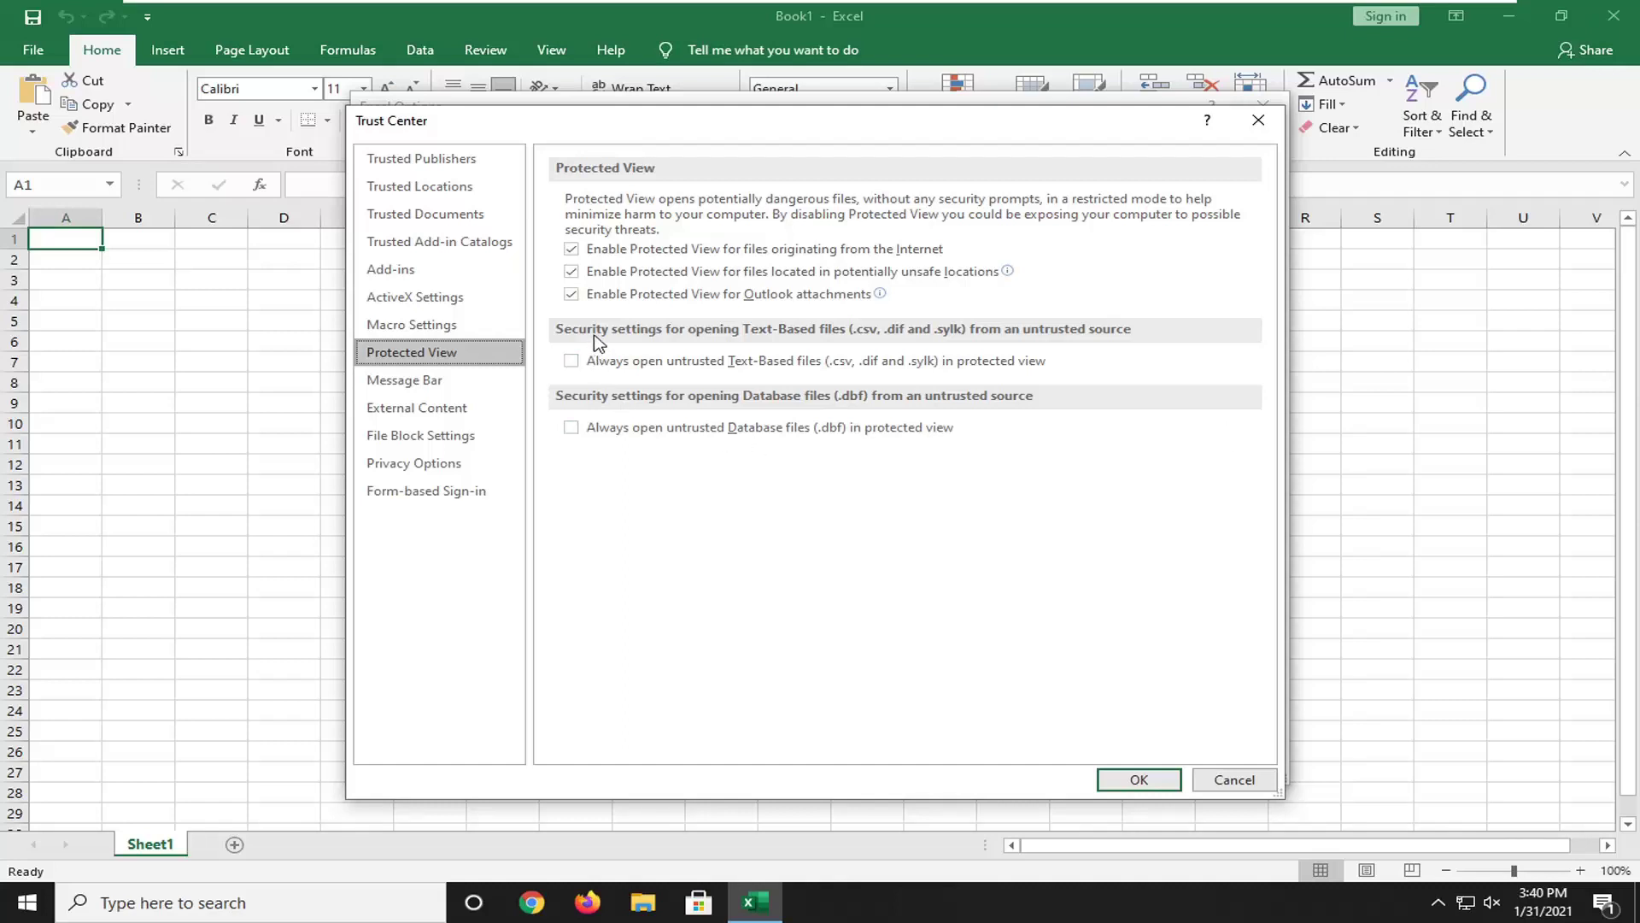
pyautogui.click(595, 364)
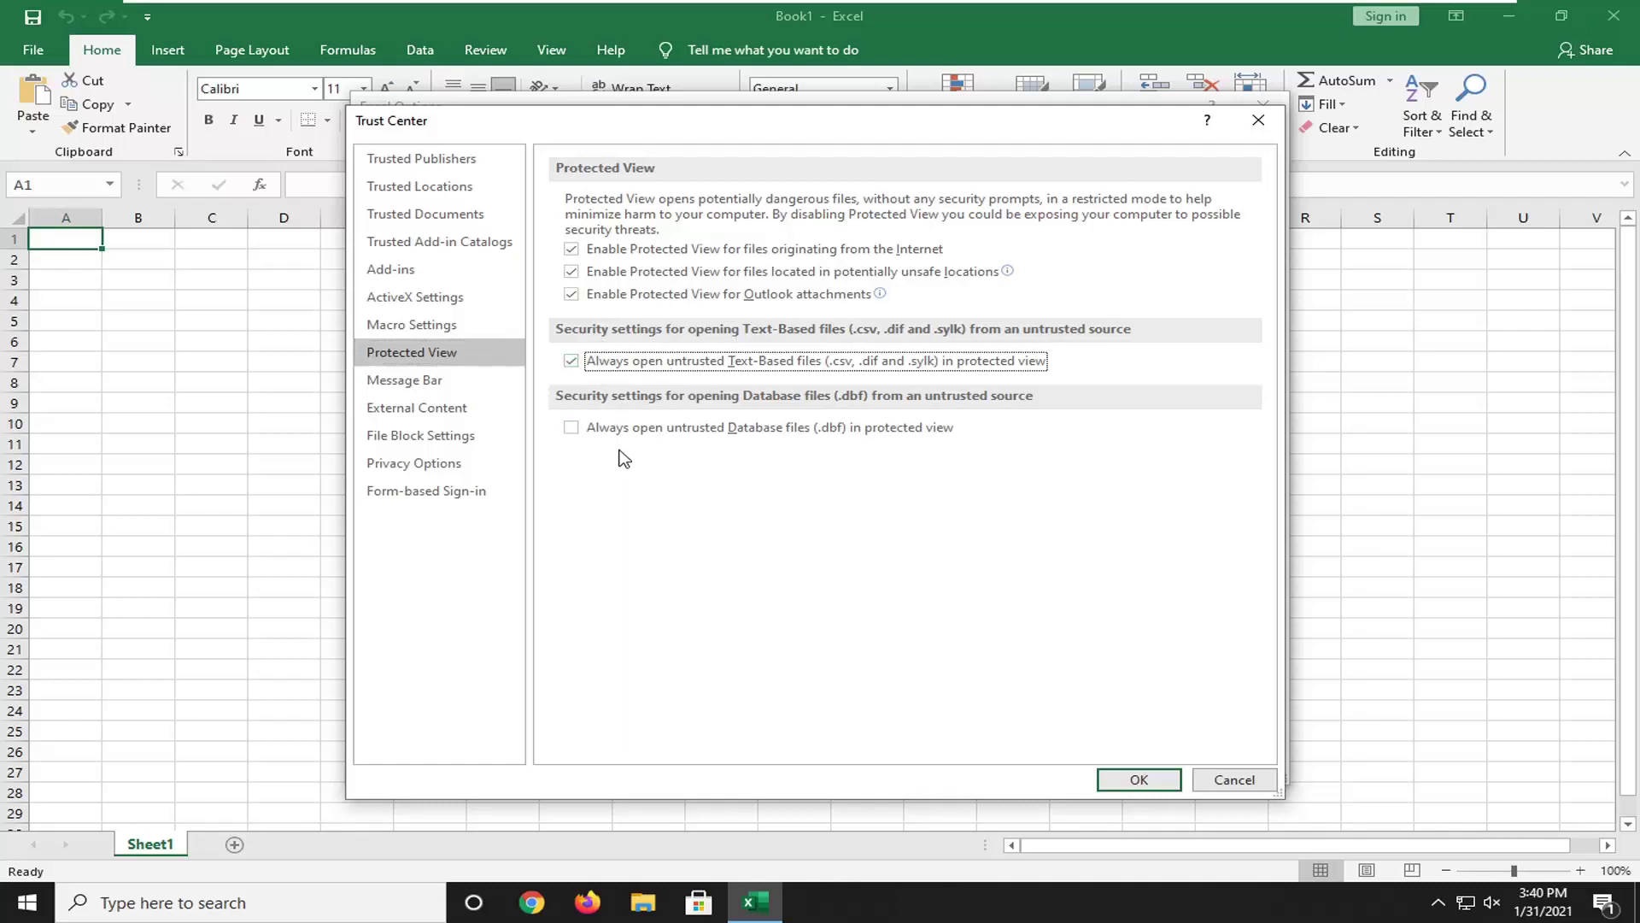
pyautogui.click(574, 428)
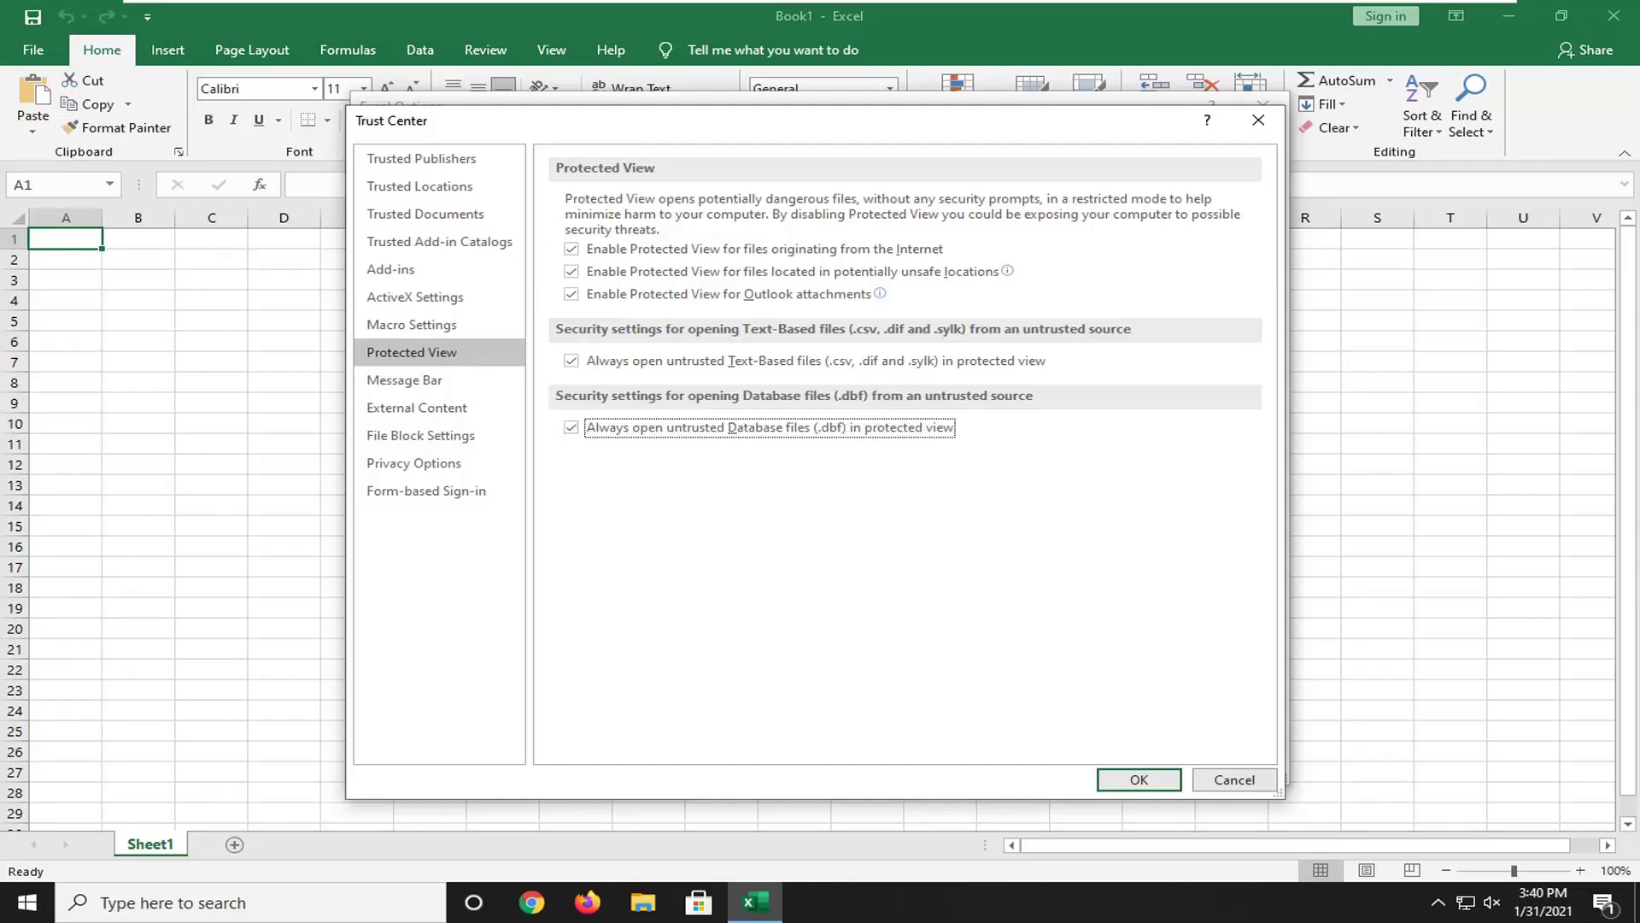
pyautogui.click(1147, 774)
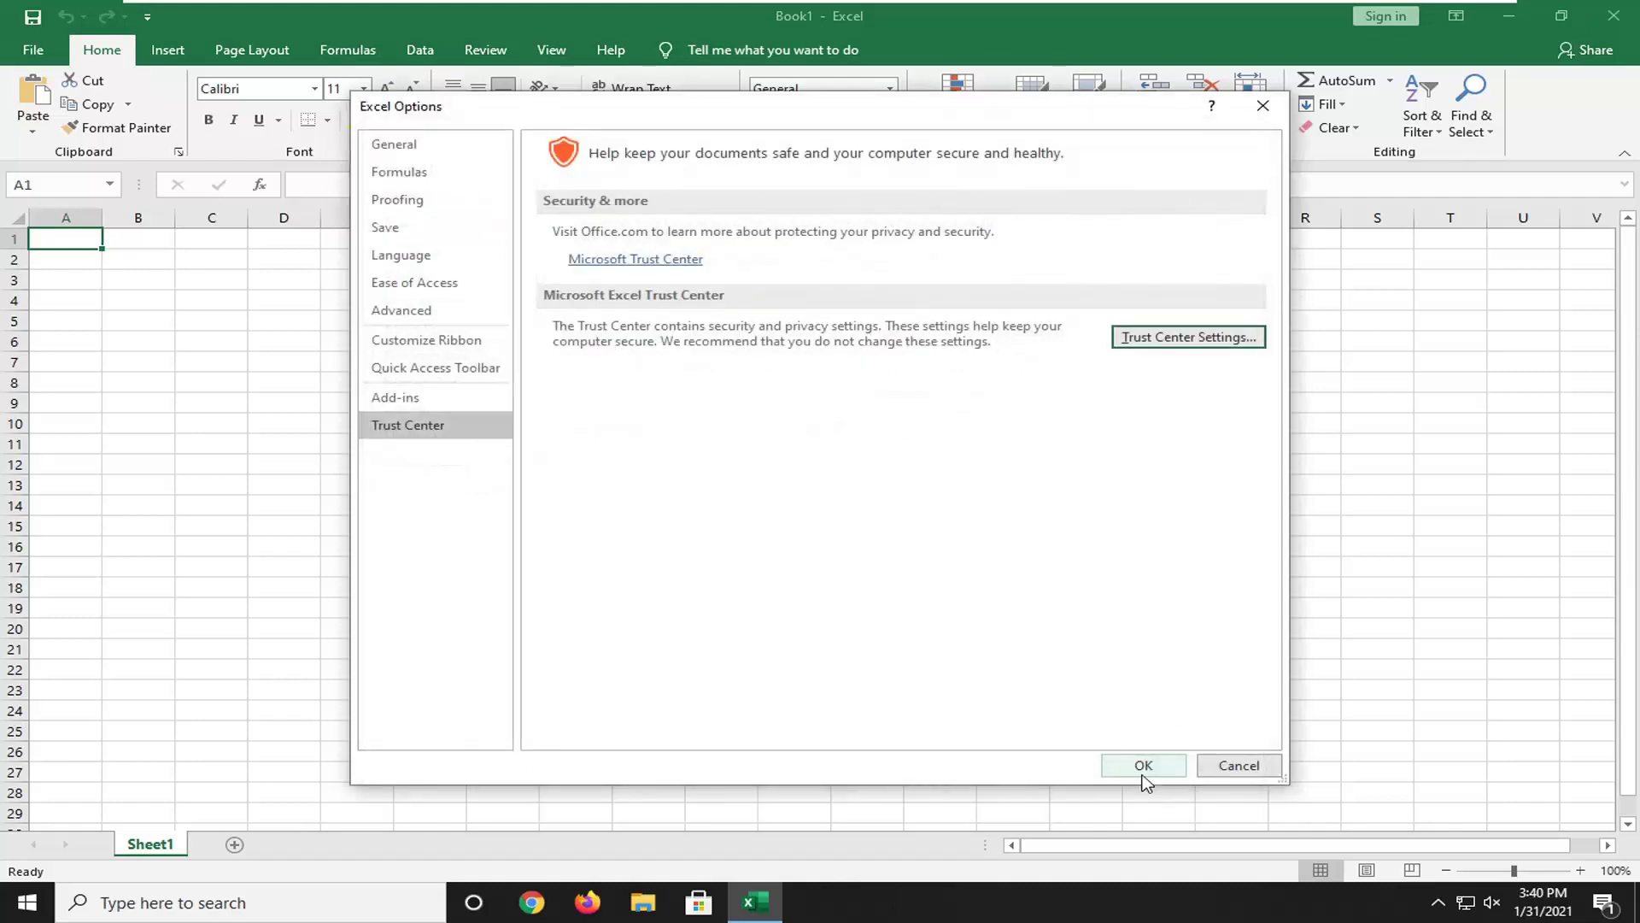
# Confirm Excel Options, quit Excel, and launch Control Panel from a Start menu search.
pyautogui.click(1144, 769)
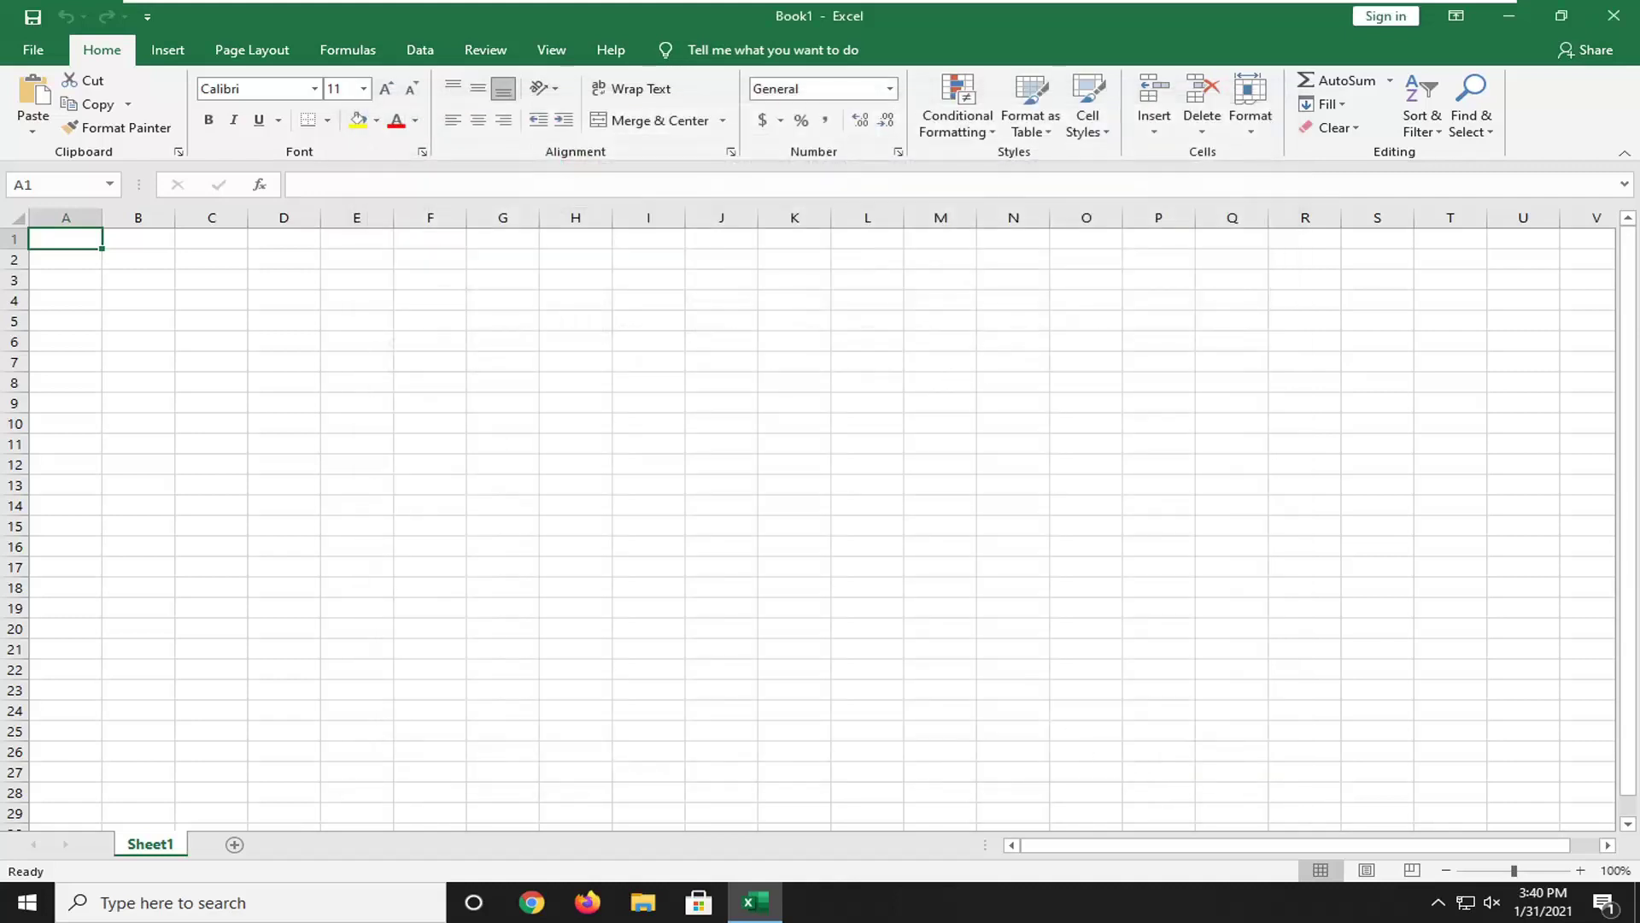
pyautogui.click(1597, 7)
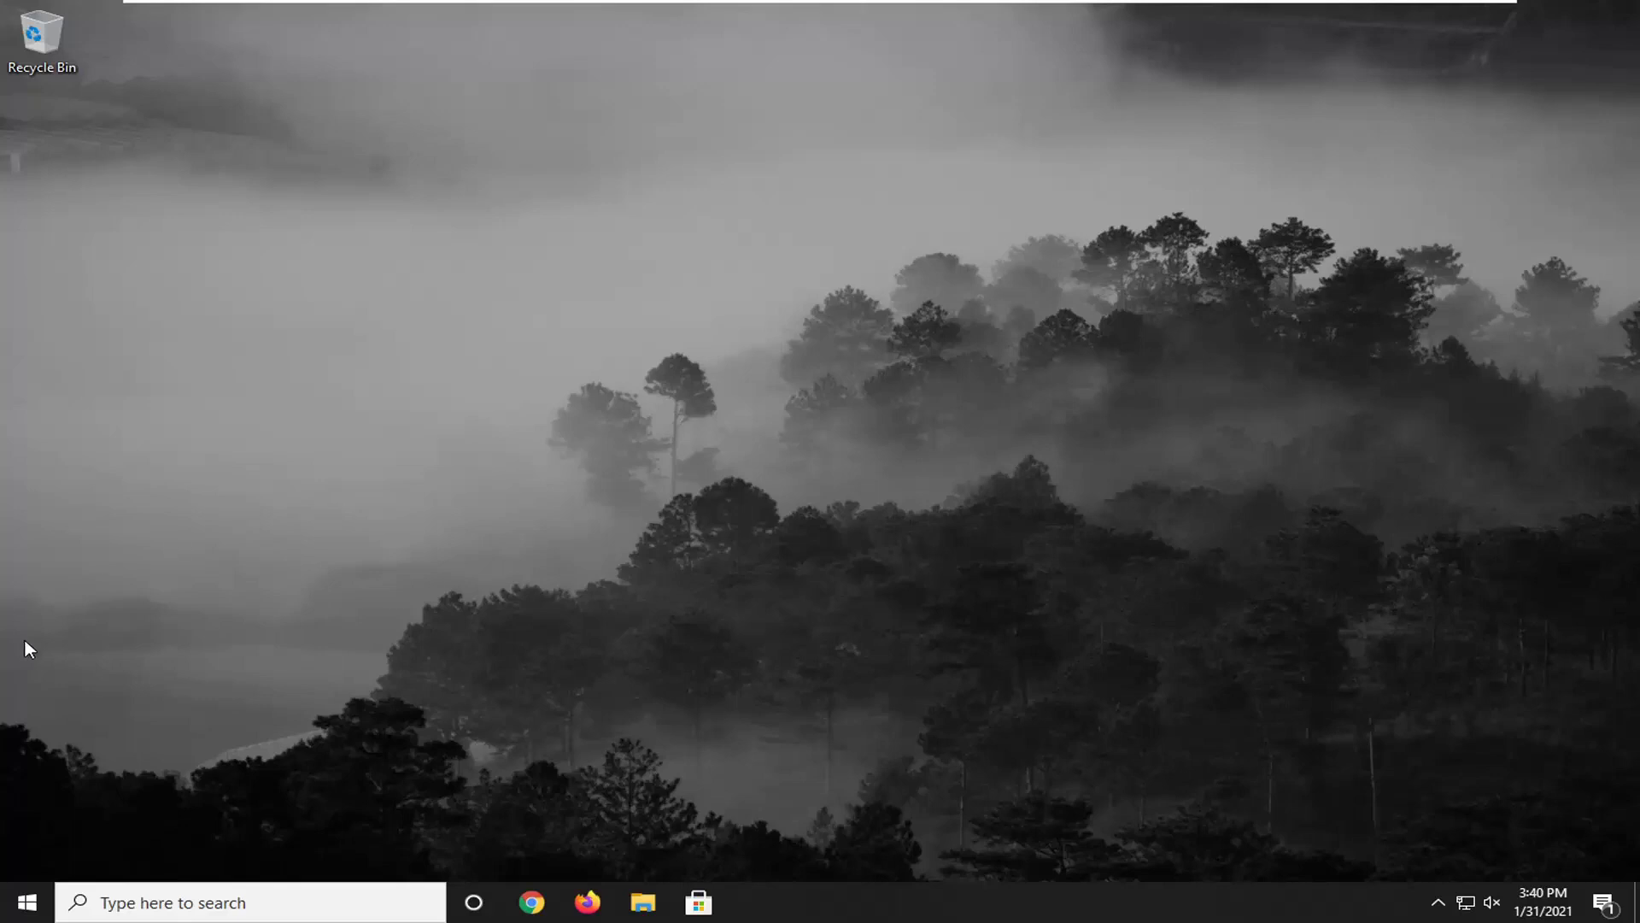
pyautogui.click(14, 904)
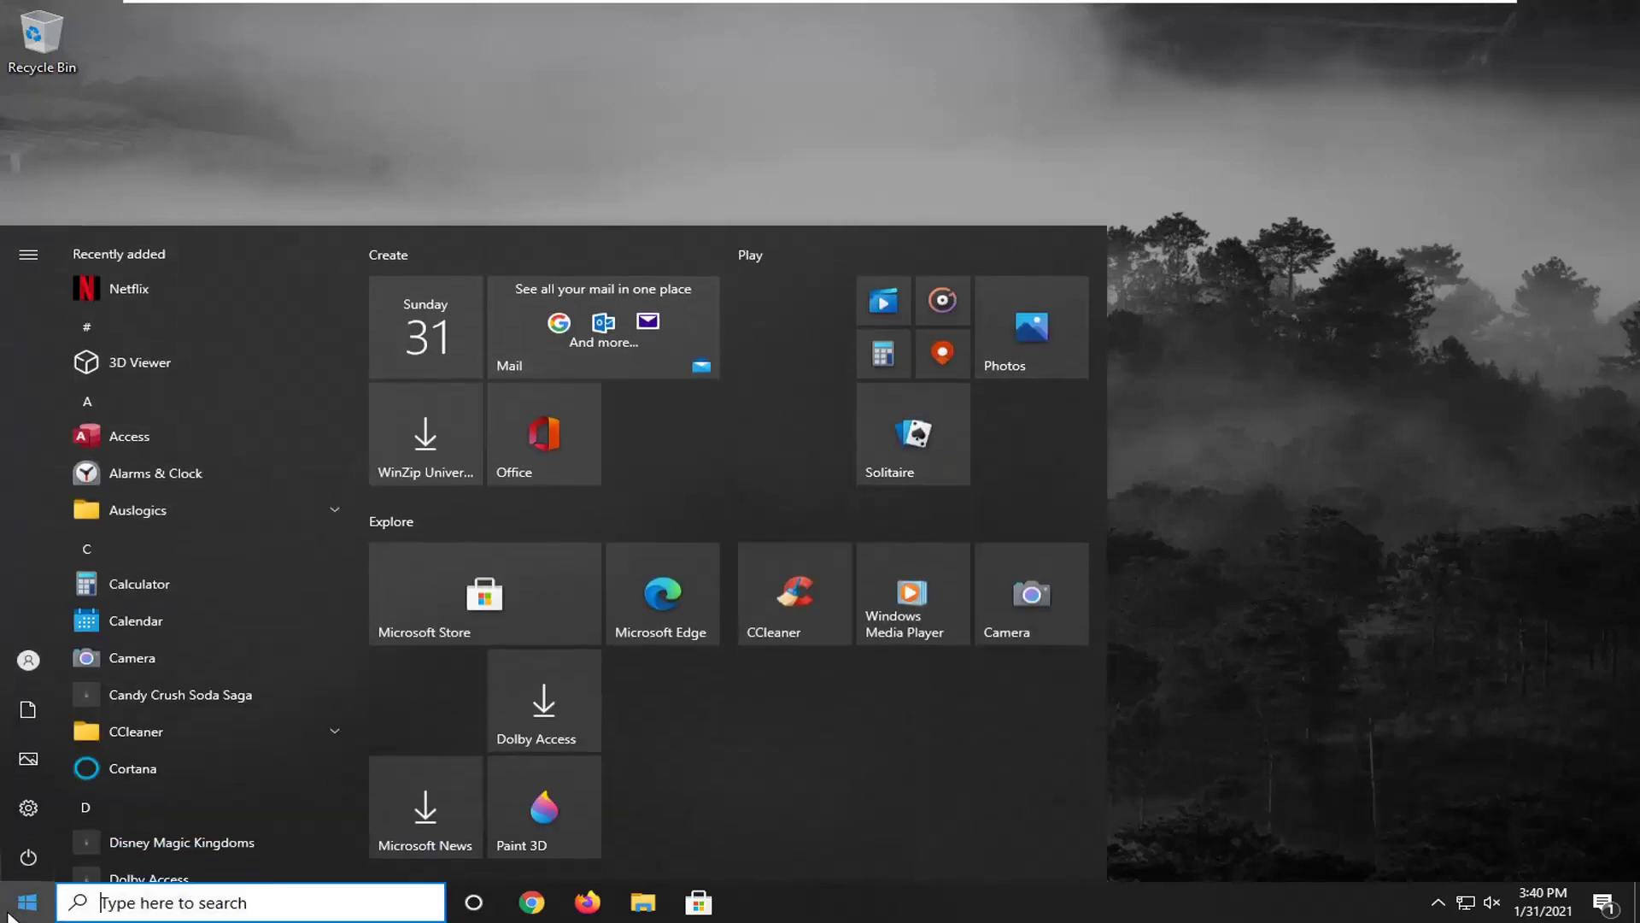
pyautogui.write('control')
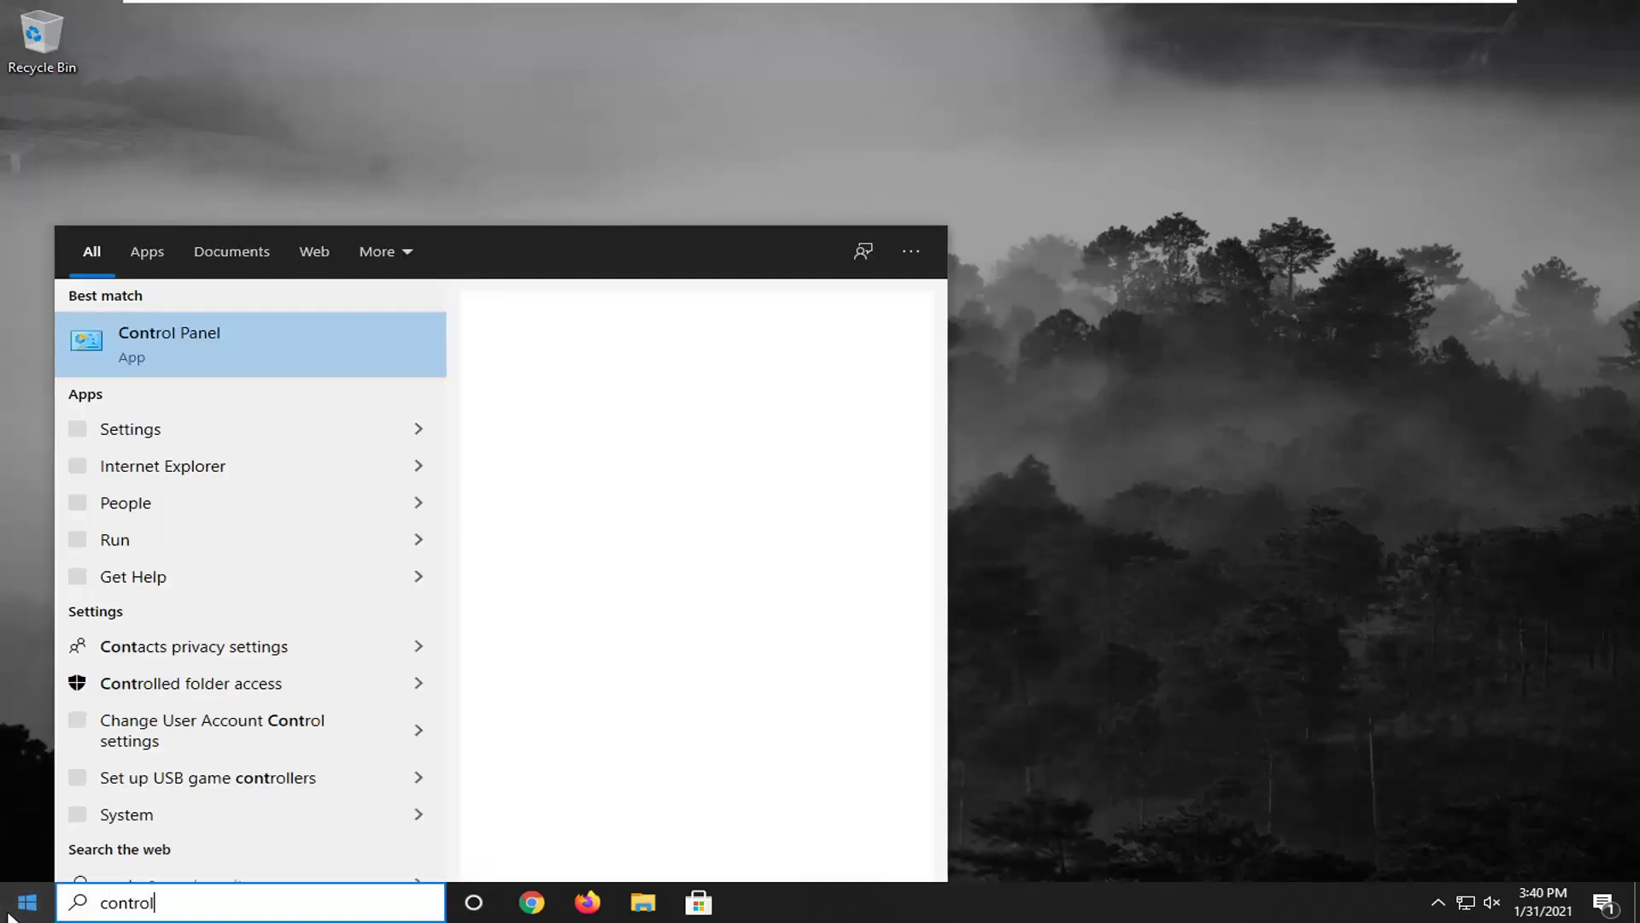
pyautogui.write(' panel')
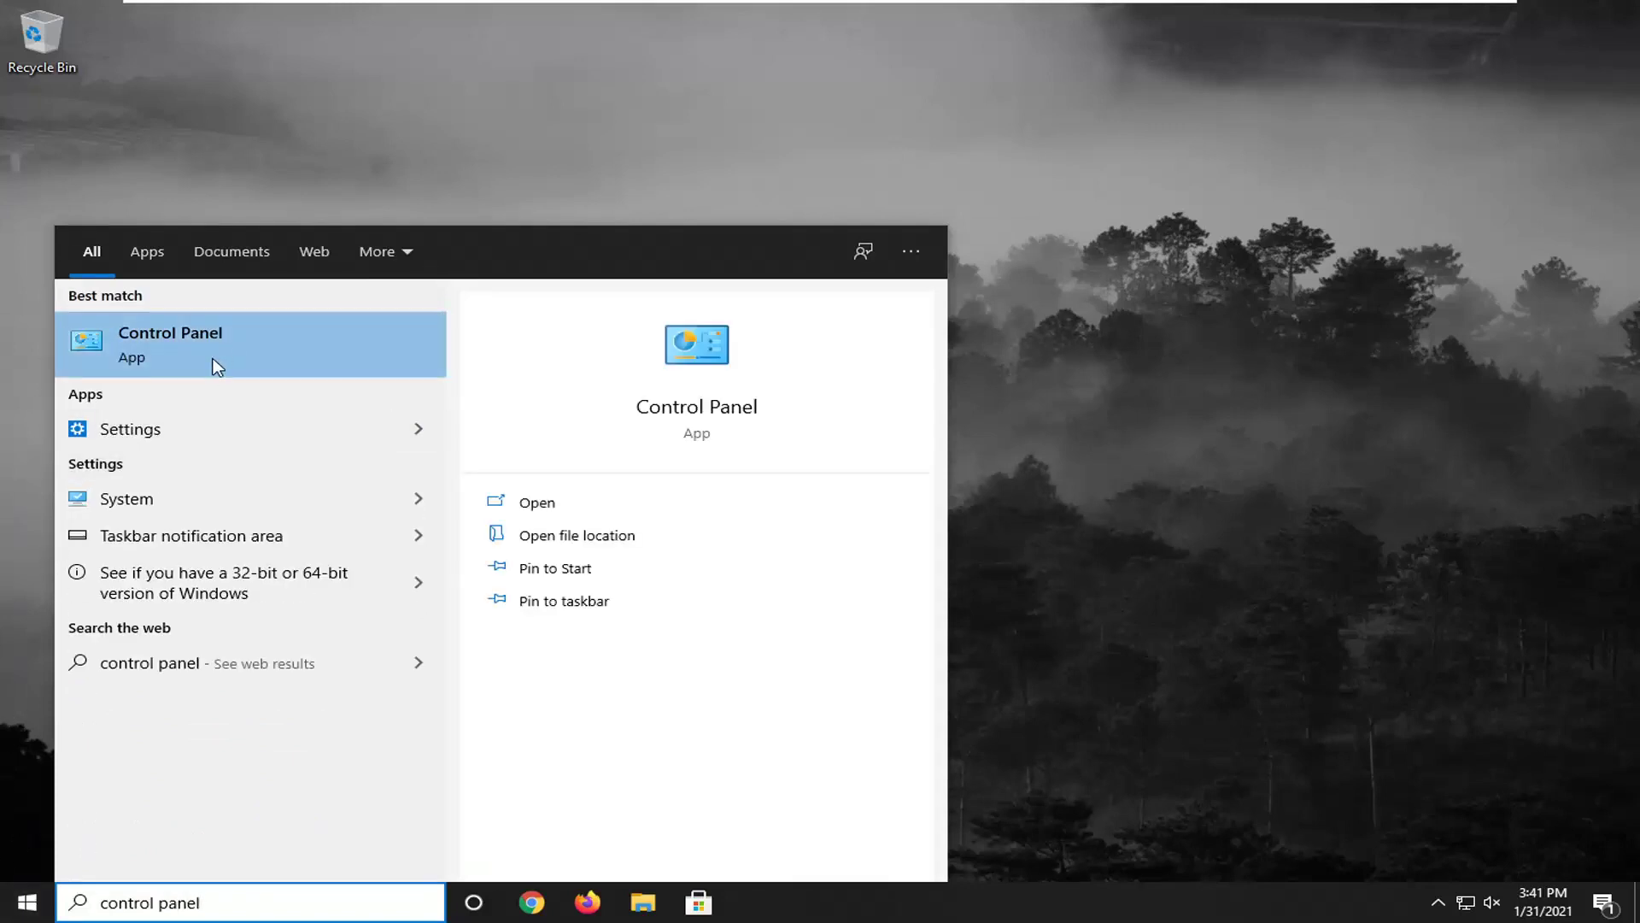
pyautogui.click(216, 336)
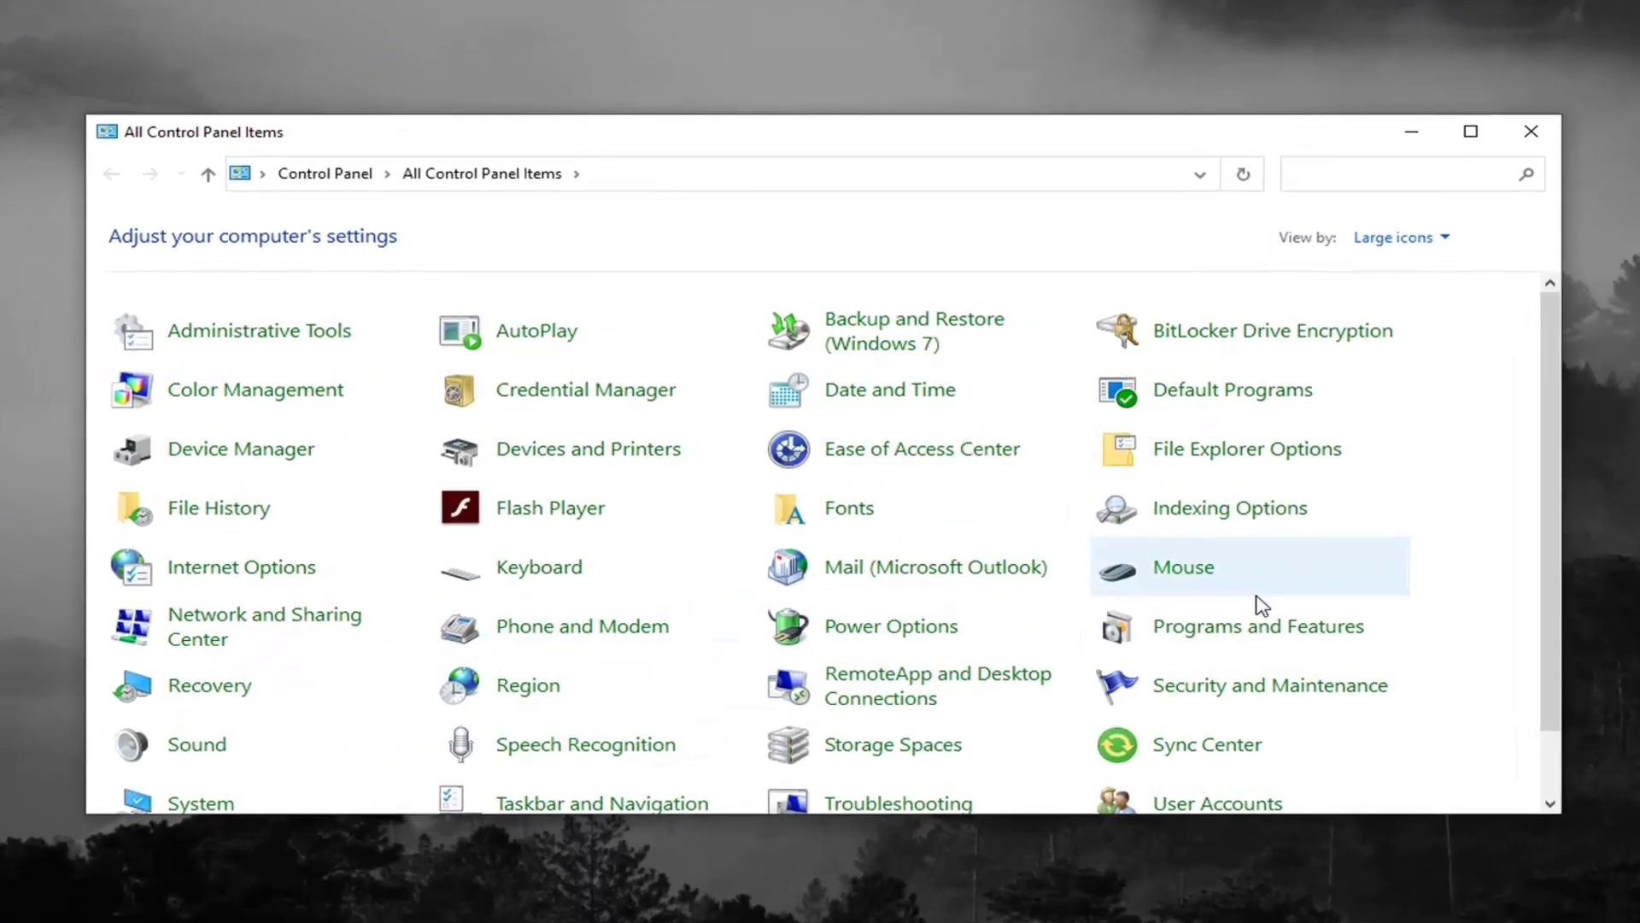
# Change Microsoft Office Professional 2016 from Programs and Features, approving UAC and choosing Quick Repair.
pyautogui.click(1261, 634)
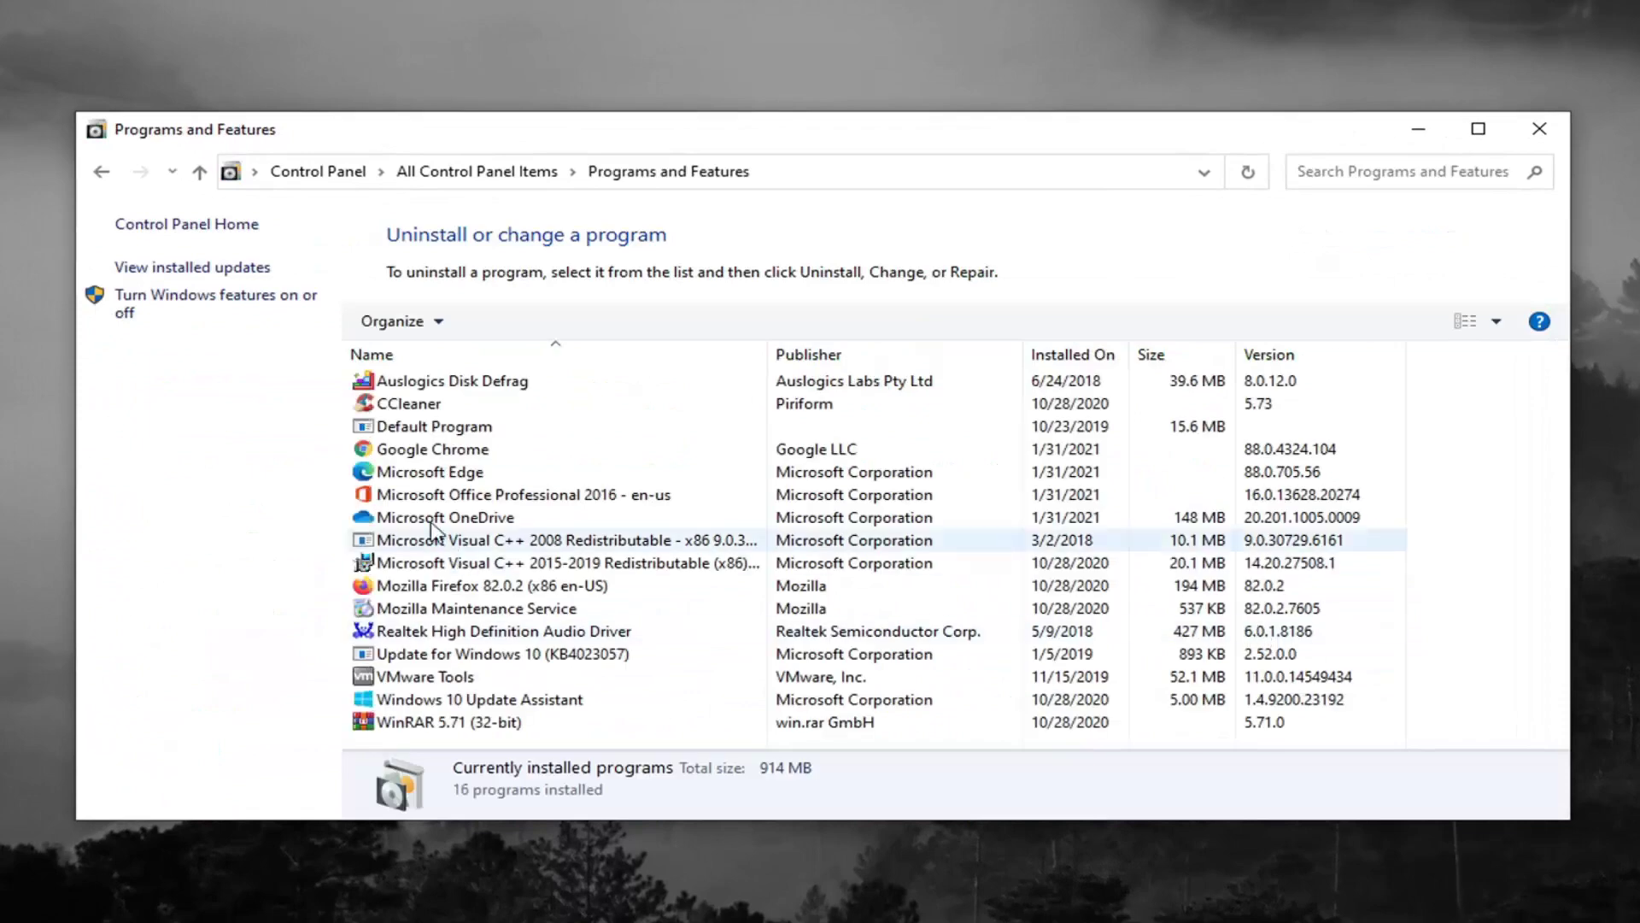
pyautogui.click(500, 500)
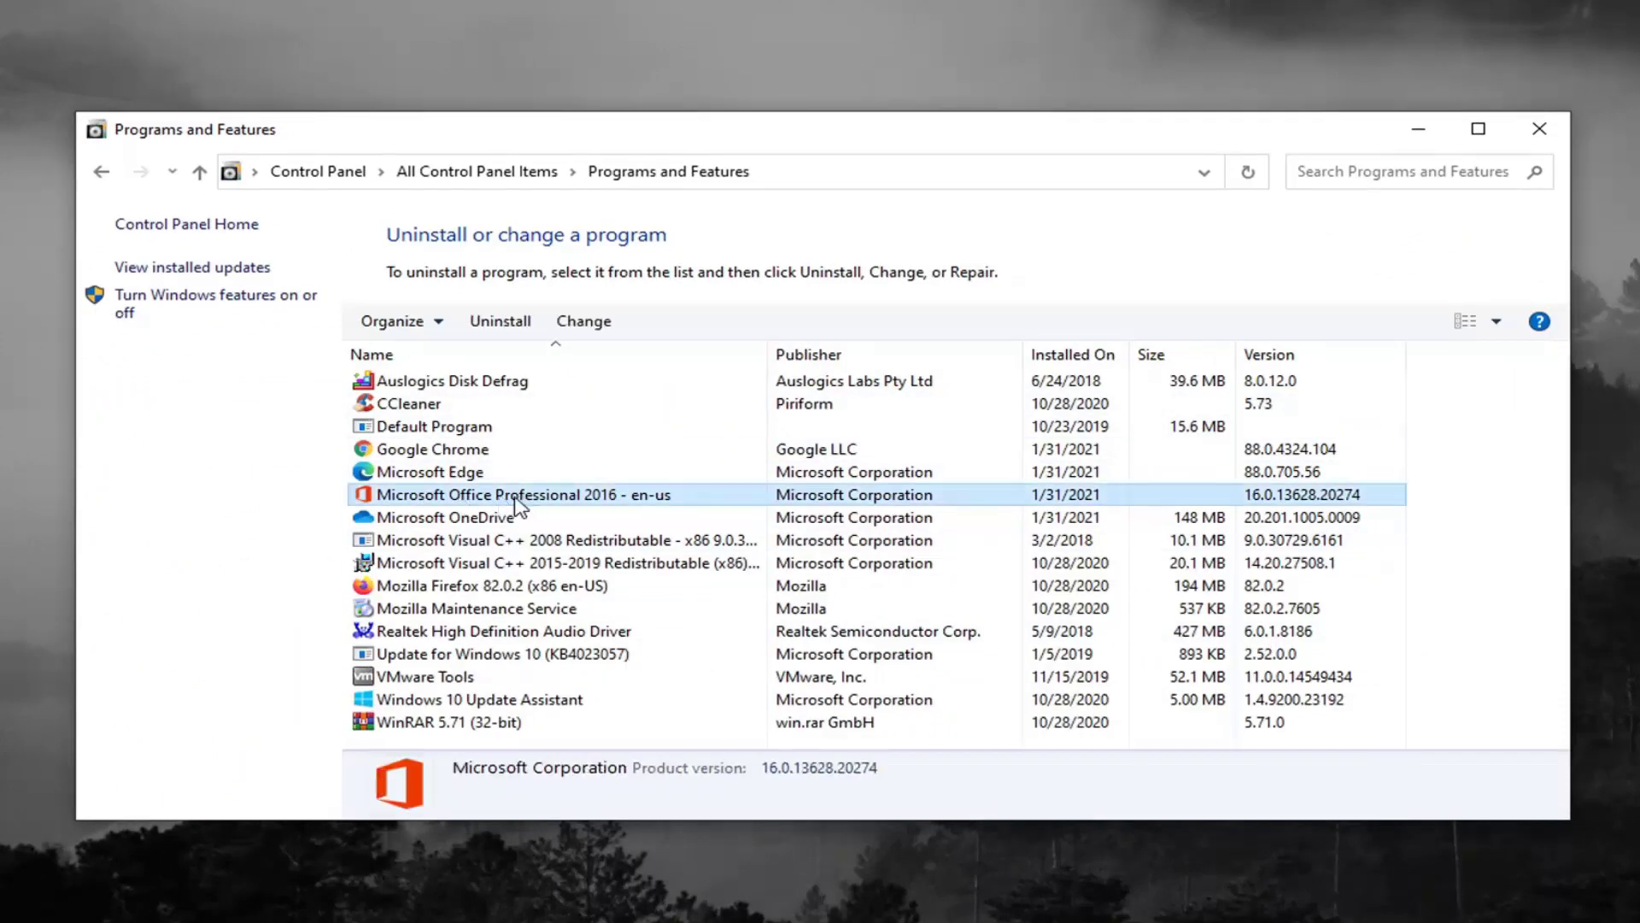
pyautogui.click(609, 325)
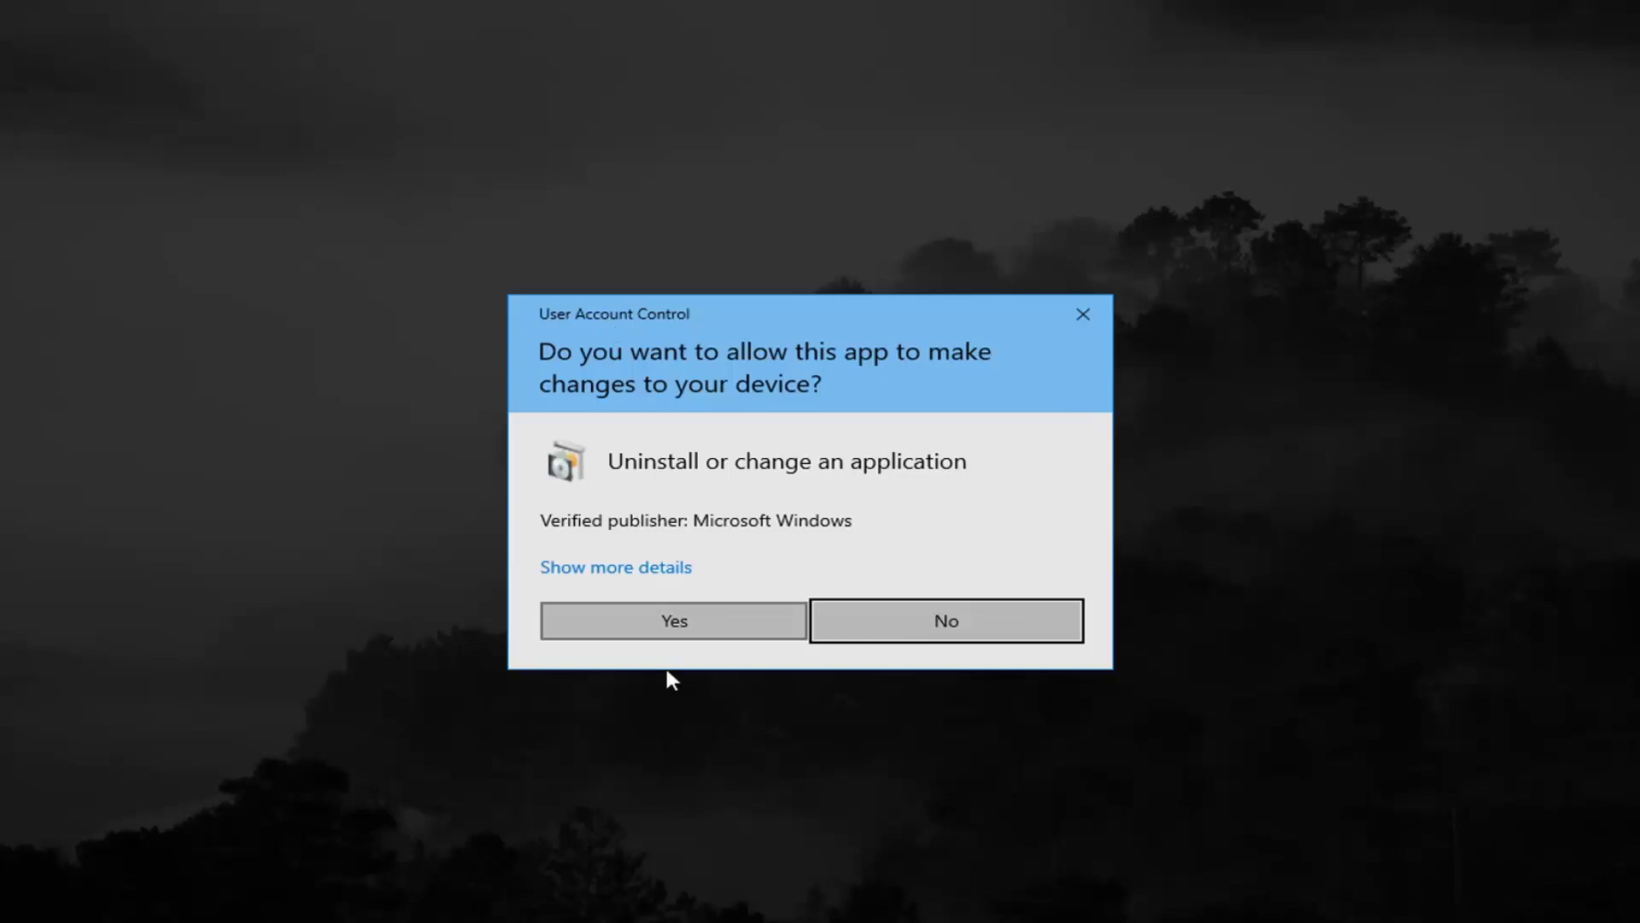
pyautogui.click(659, 615)
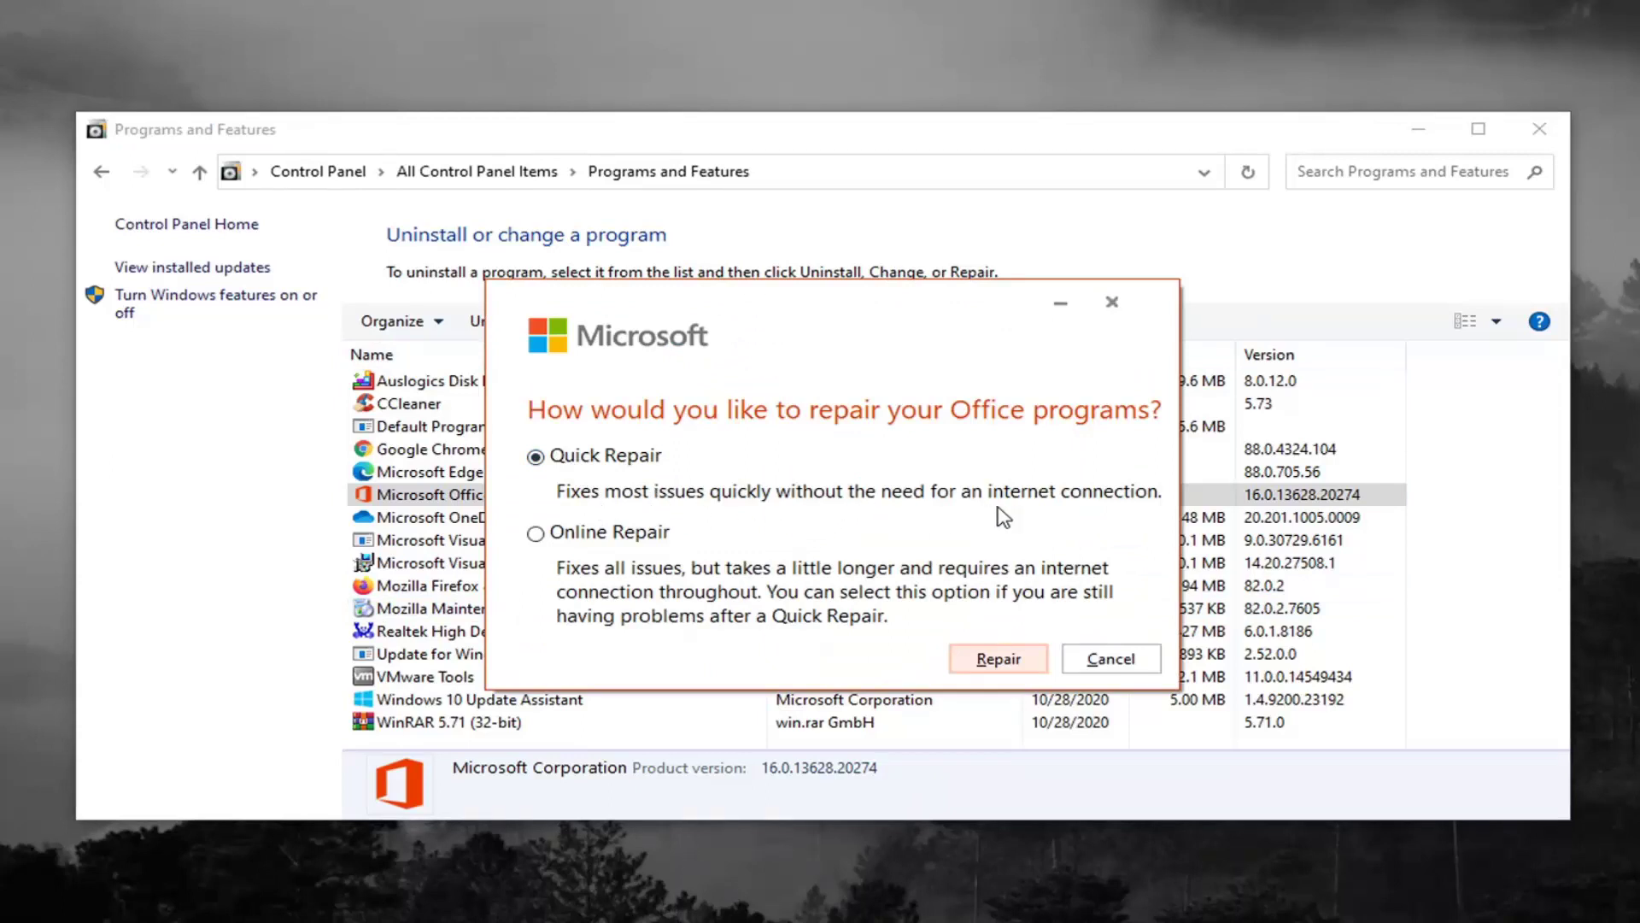
pyautogui.click(1006, 658)
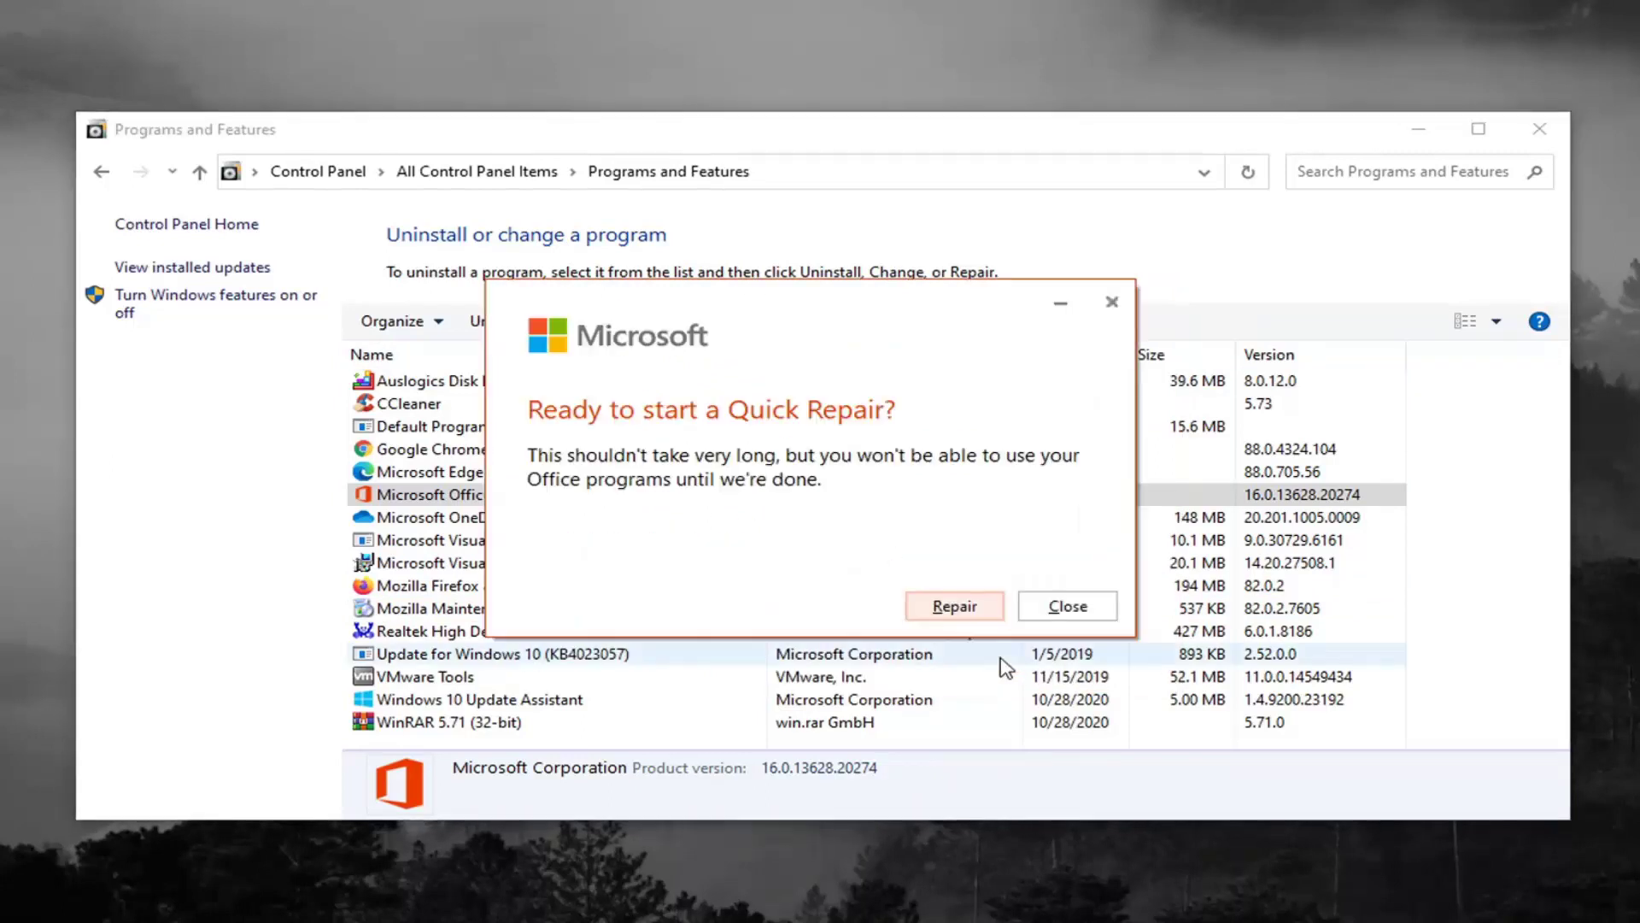
# Start the Quick Repair and let its progress bar run.
pyautogui.click(954, 608)
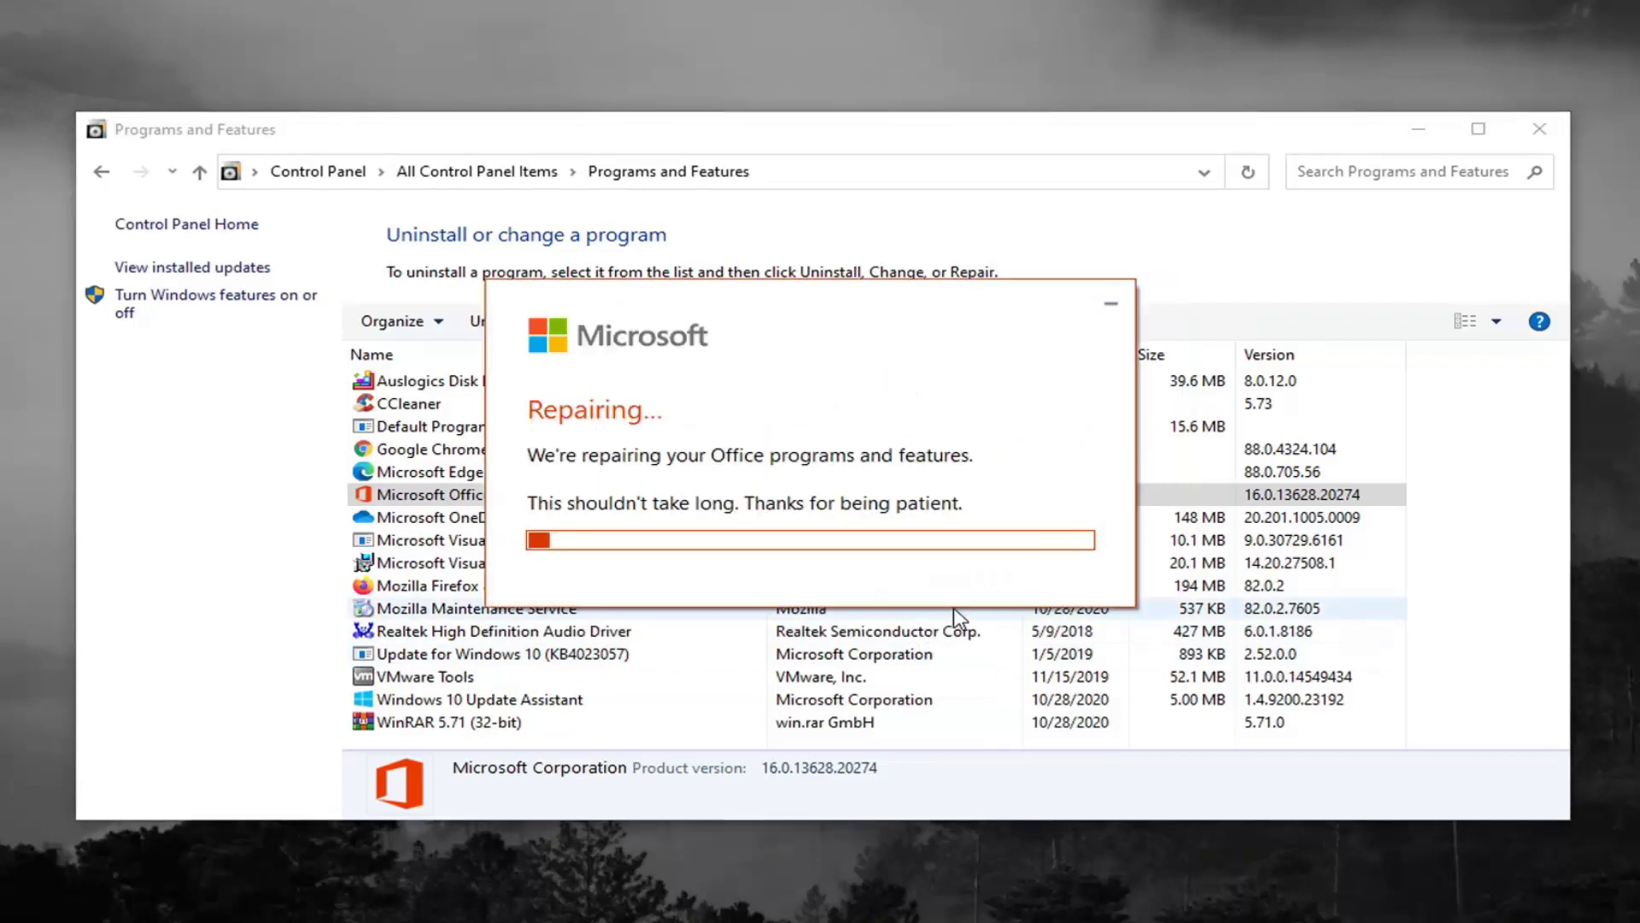